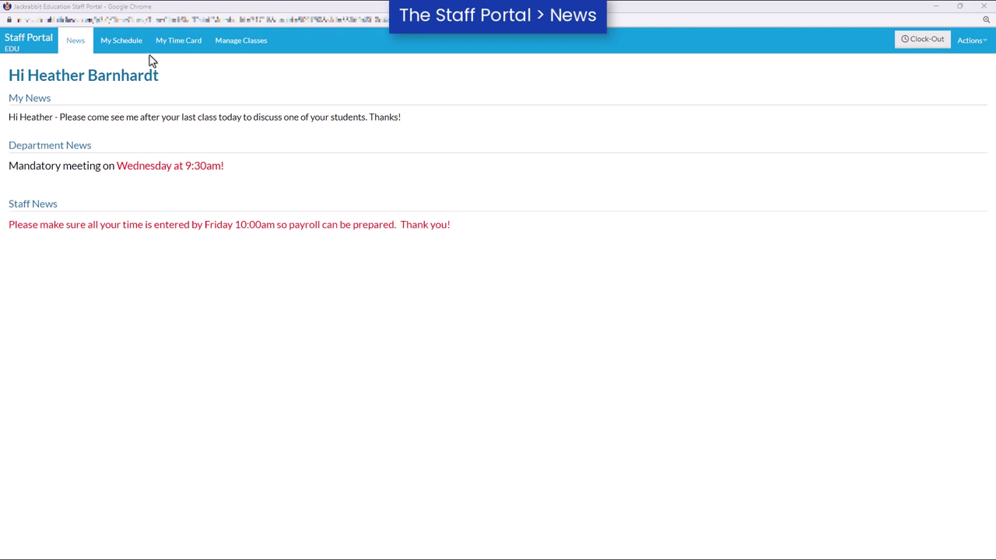
Step: Tour the portal's schedule, time card and class list pages, returning to the news page
{"action": "left_click", "coordinate": [121, 40]}
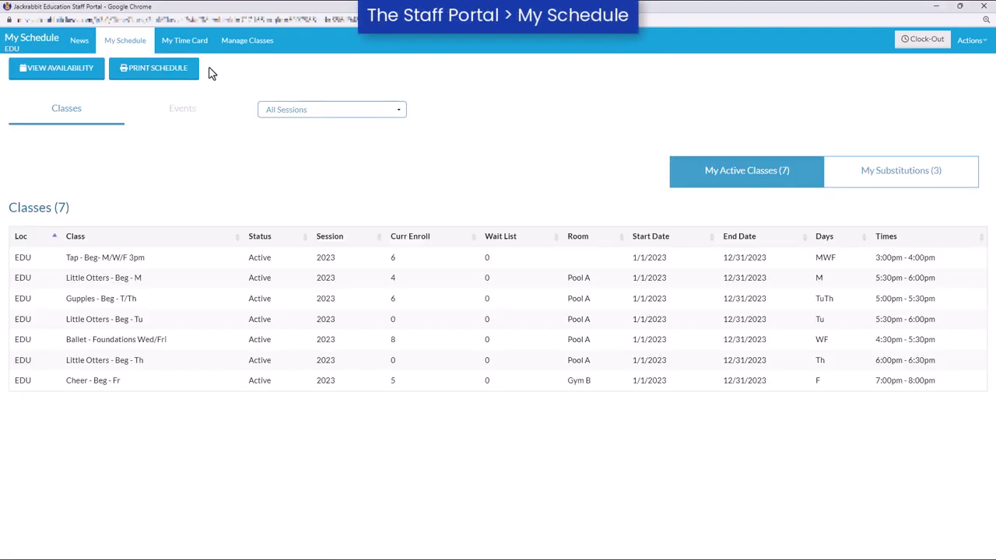
{"action": "left_click", "coordinate": [191, 42]}
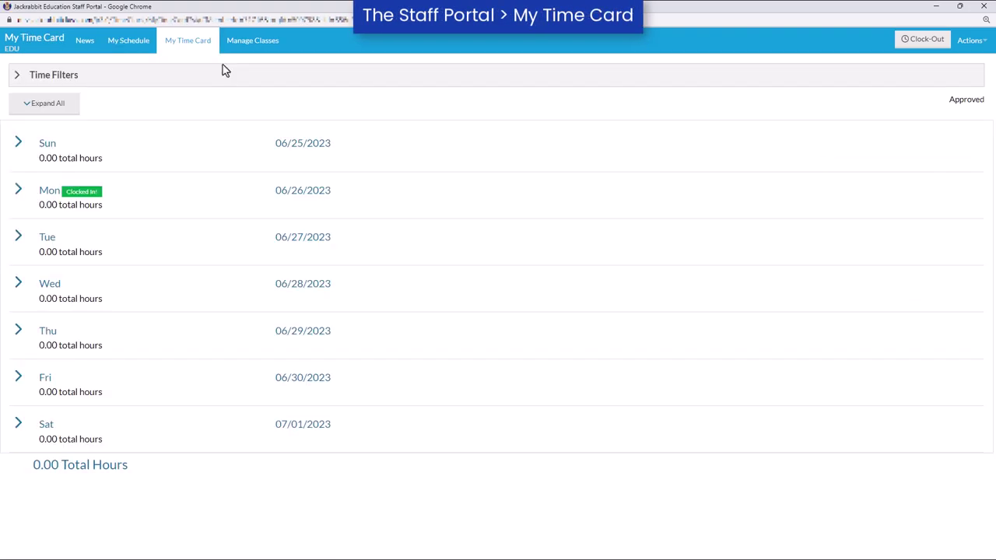
{"action": "left_click", "coordinate": [257, 46]}
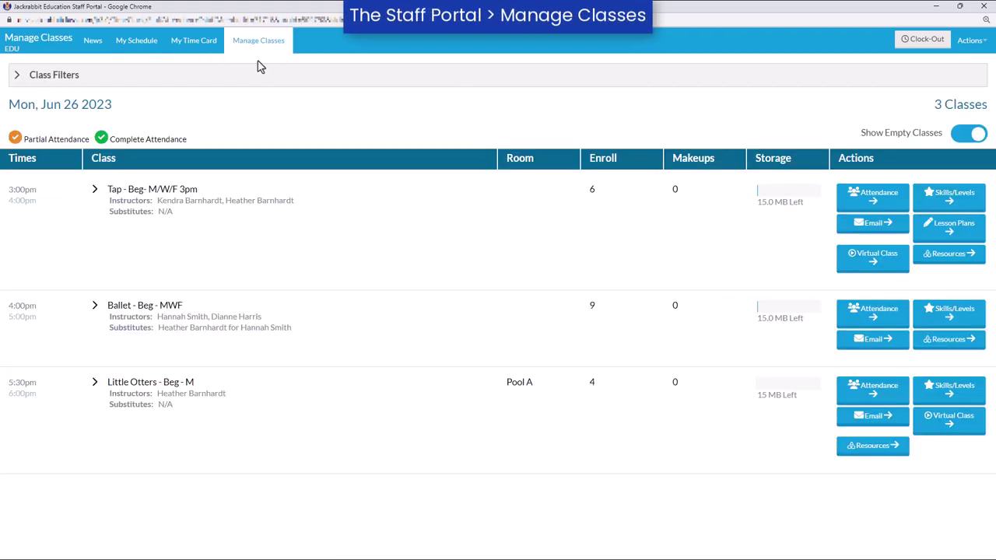
{"action": "left_click", "coordinate": [99, 49]}
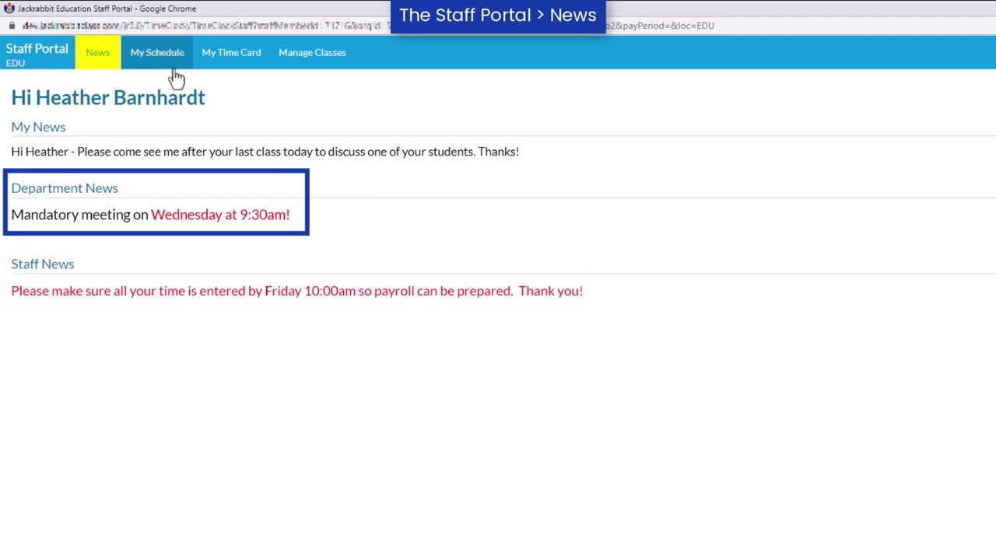
Step: Review the class schedule, substitutions and availability, ending on the 06/25–07/01/2023 time card with 0.00 hours
{"action": "left_click", "coordinate": [165, 62]}
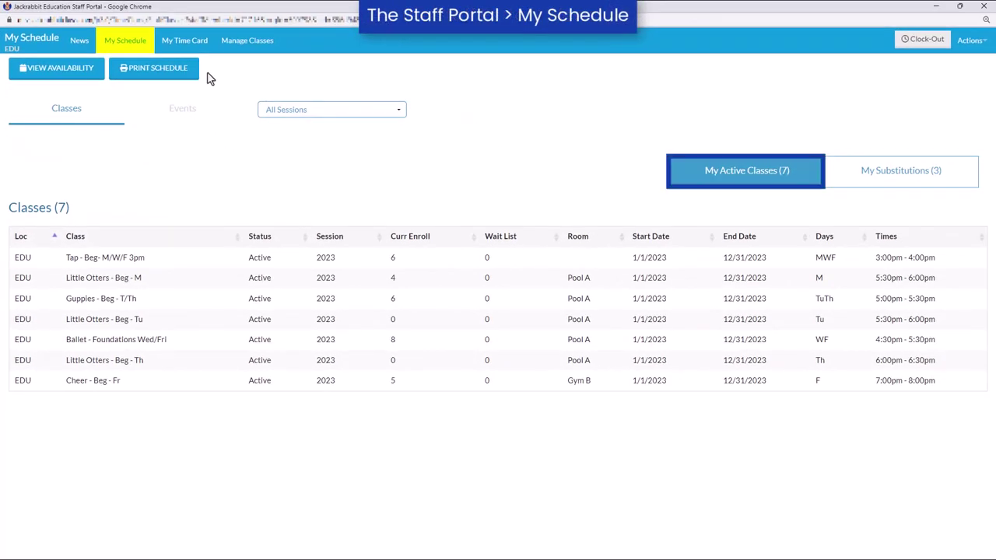
{"action": "left_click", "coordinate": [865, 176]}
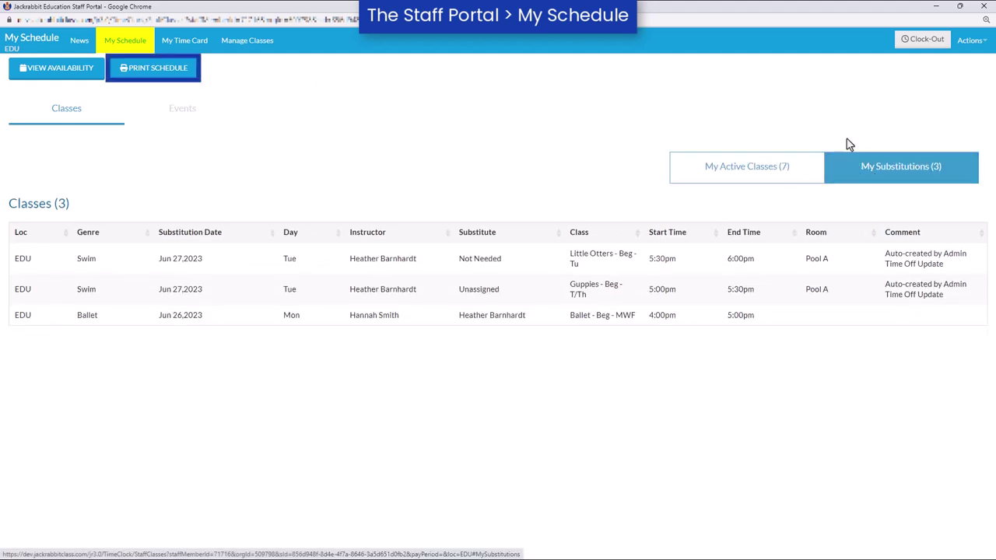
{"action": "left_click", "coordinate": [78, 73]}
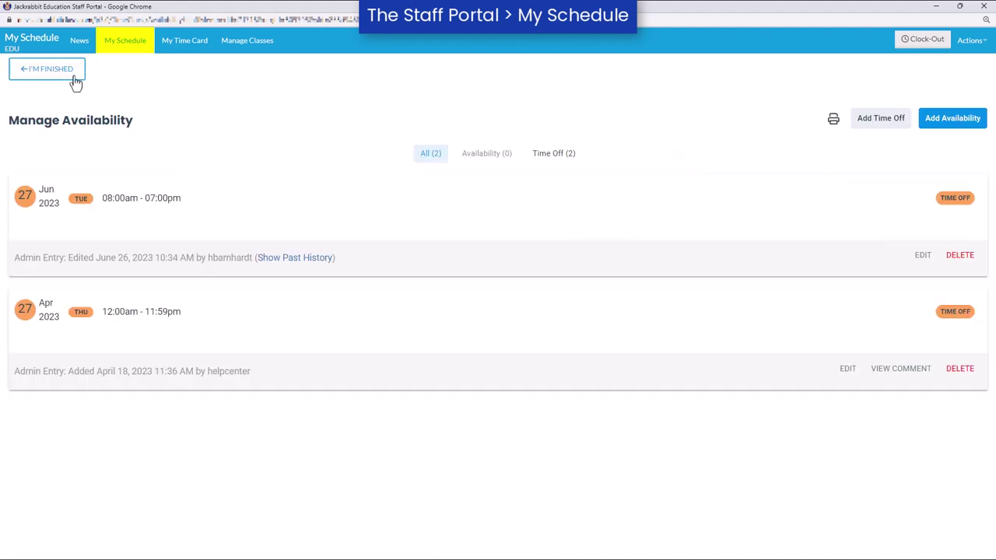
{"action": "left_click", "coordinate": [73, 74]}
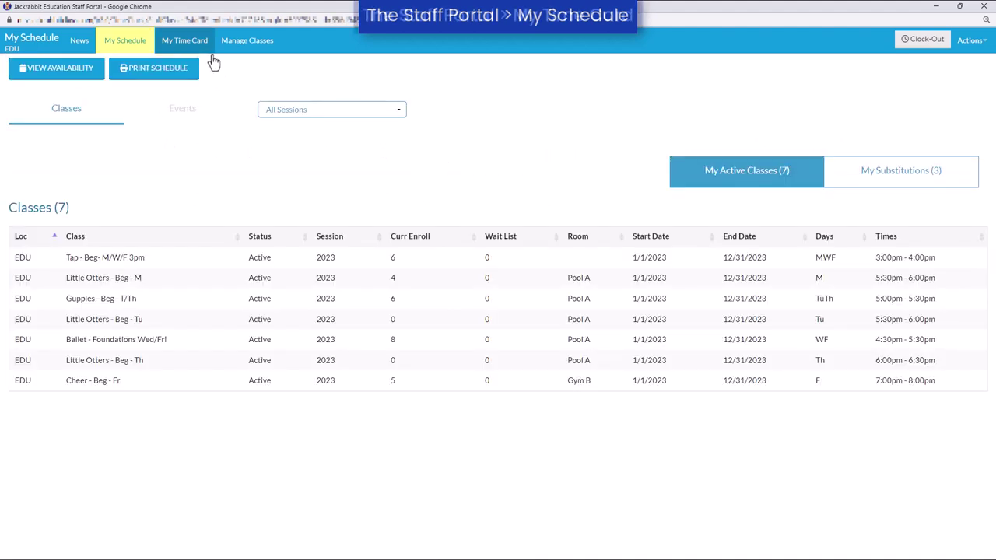
{"action": "left_click", "coordinate": [215, 51]}
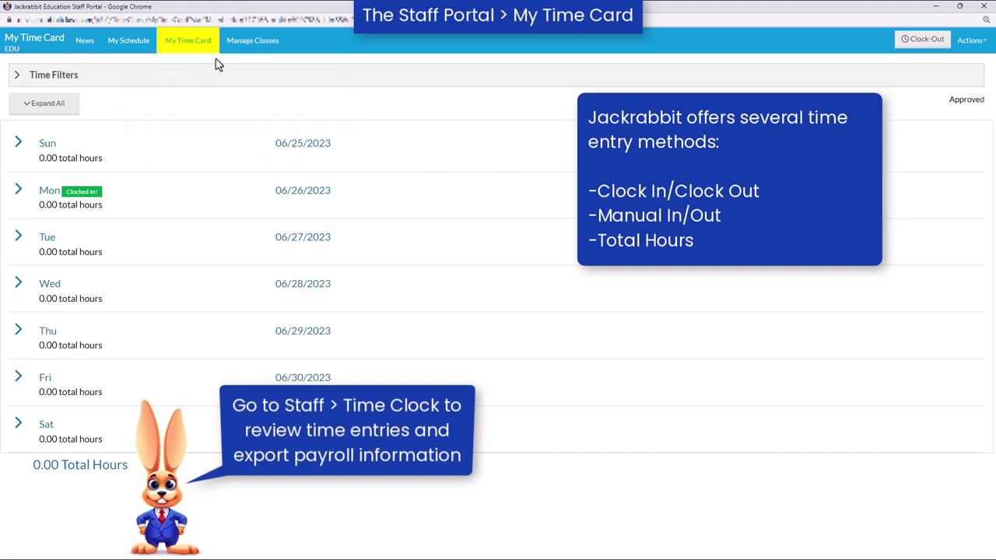
Step: Open the Tap - Beg- M/W/F 3pm attendance sheet and preview the first student's Absent and Present options
{"action": "left_click", "coordinate": [269, 47]}
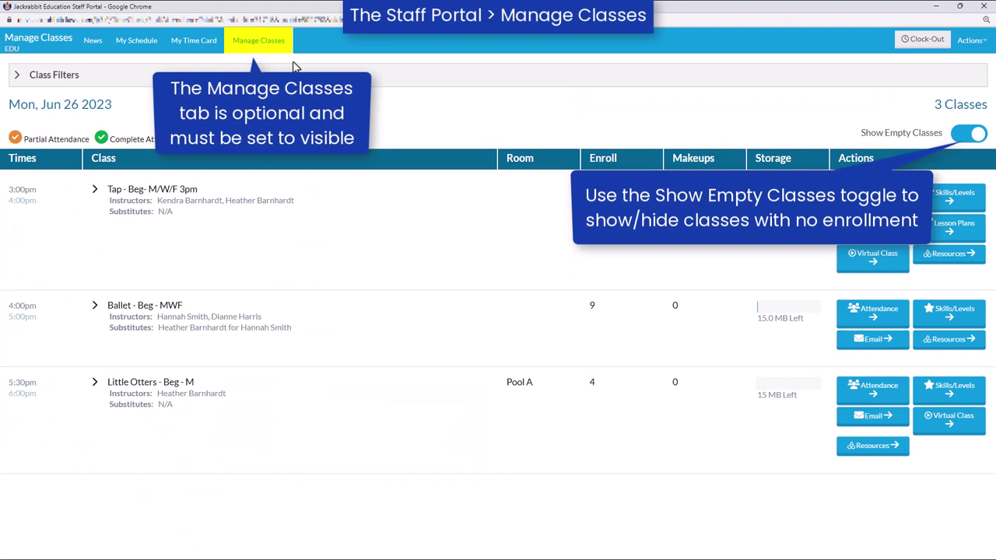
{"action": "left_click", "coordinate": [885, 195]}
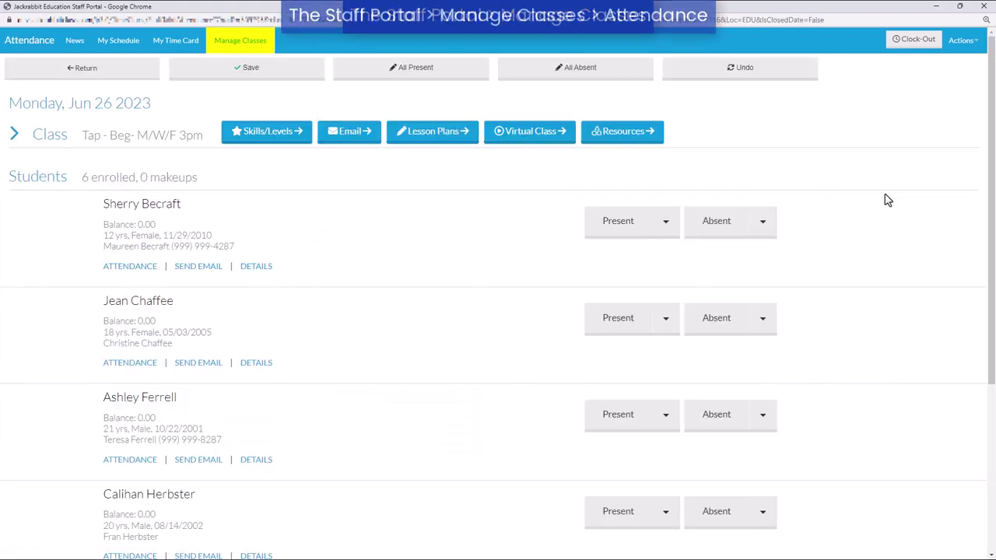
{"action": "left_click", "coordinate": [763, 222]}
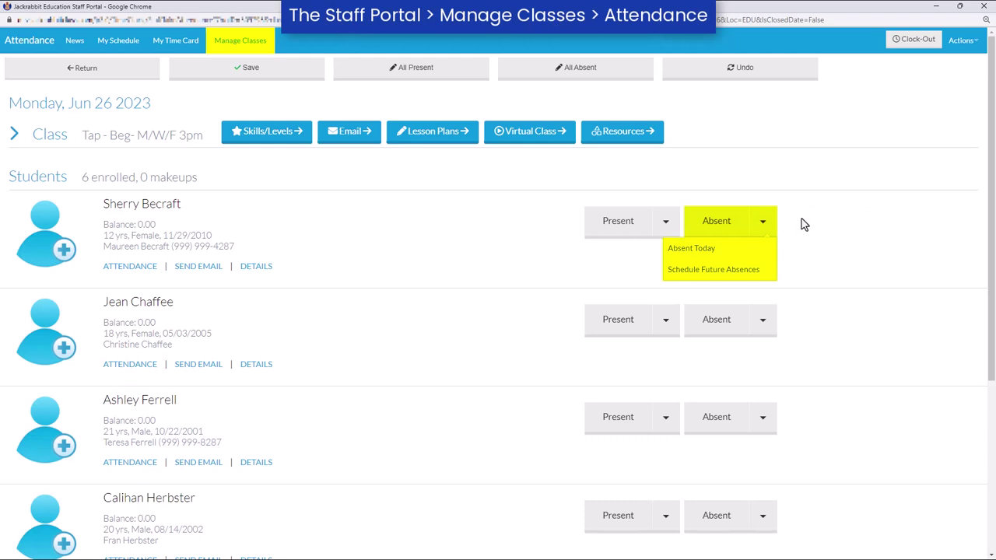
{"action": "left_click", "coordinate": [803, 222]}
{"action": "left_click", "coordinate": [667, 220]}
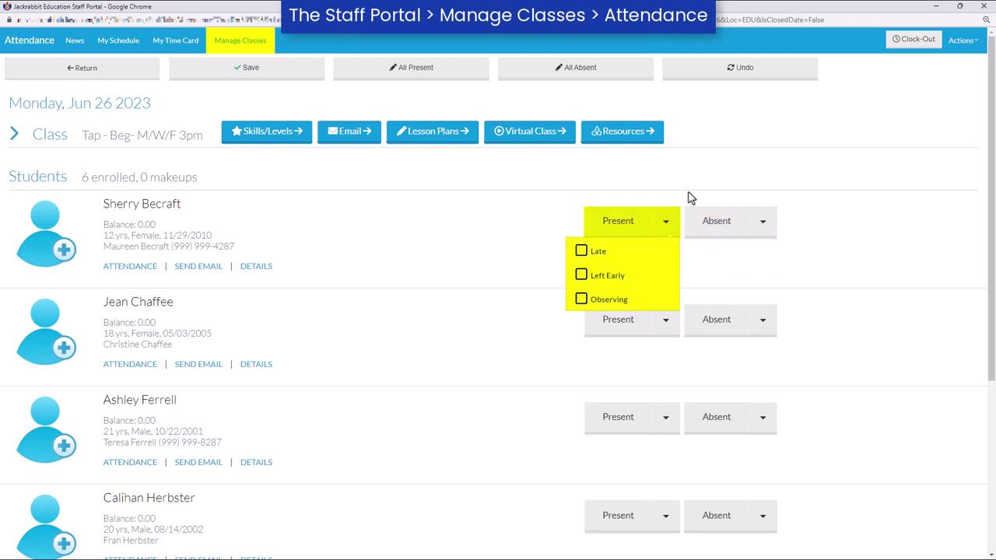
{"action": "left_click", "coordinate": [689, 197]}
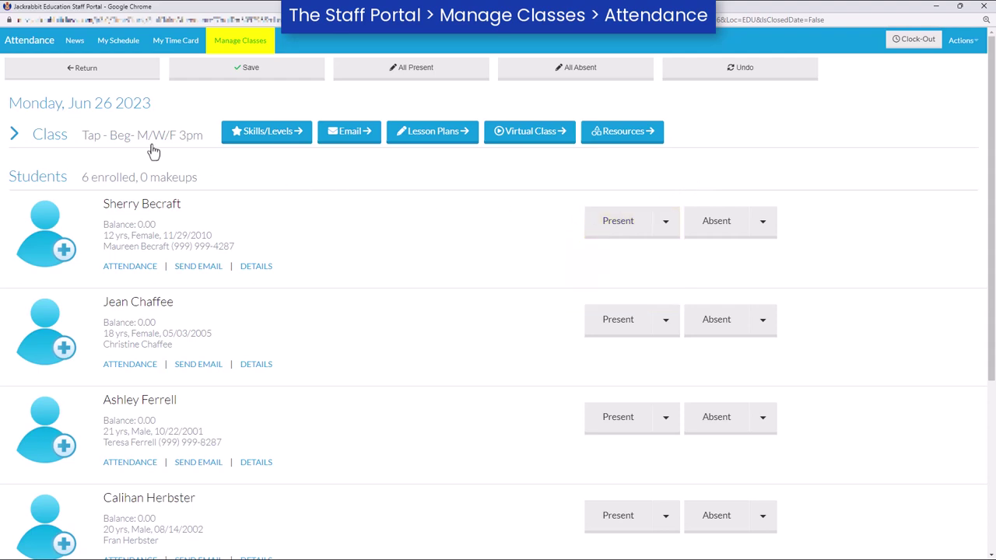
{"action": "left_click", "coordinate": [103, 70]}
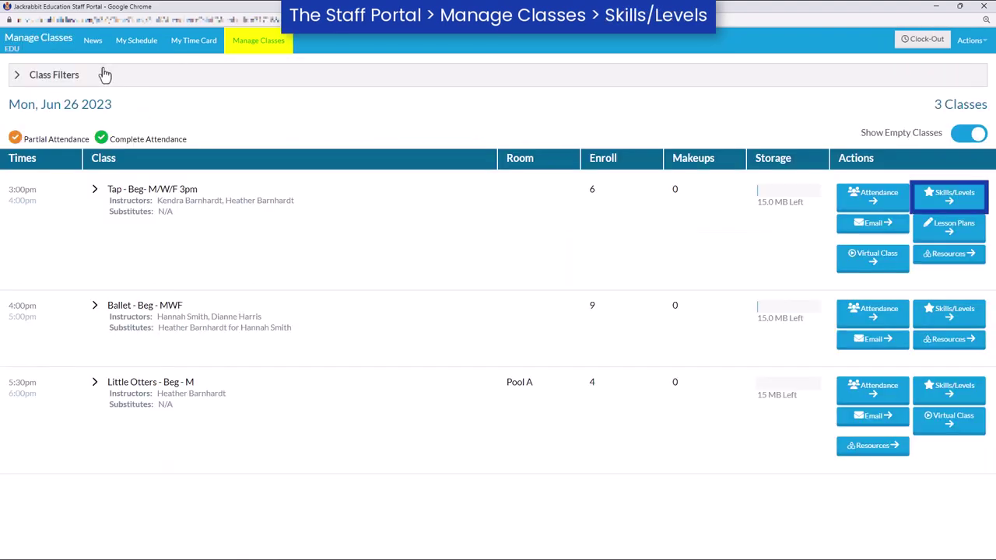
{"action": "left_click", "coordinate": [952, 196]}
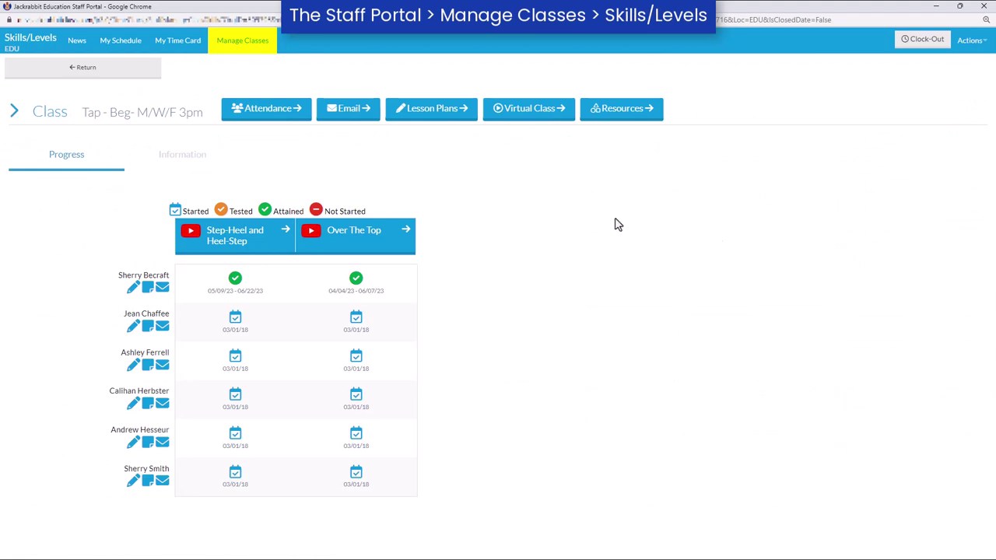
{"action": "left_click", "coordinate": [305, 237]}
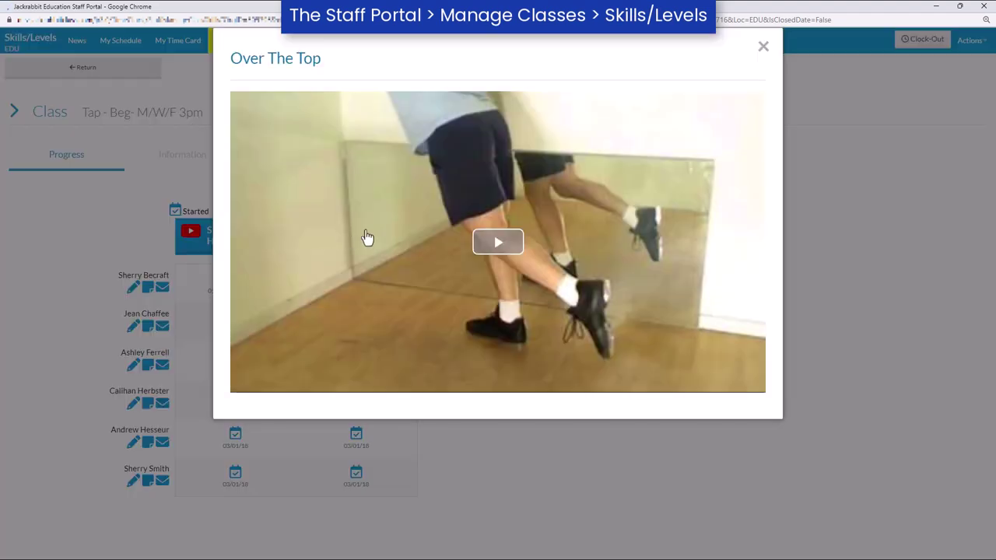
{"action": "left_click", "coordinate": [763, 47]}
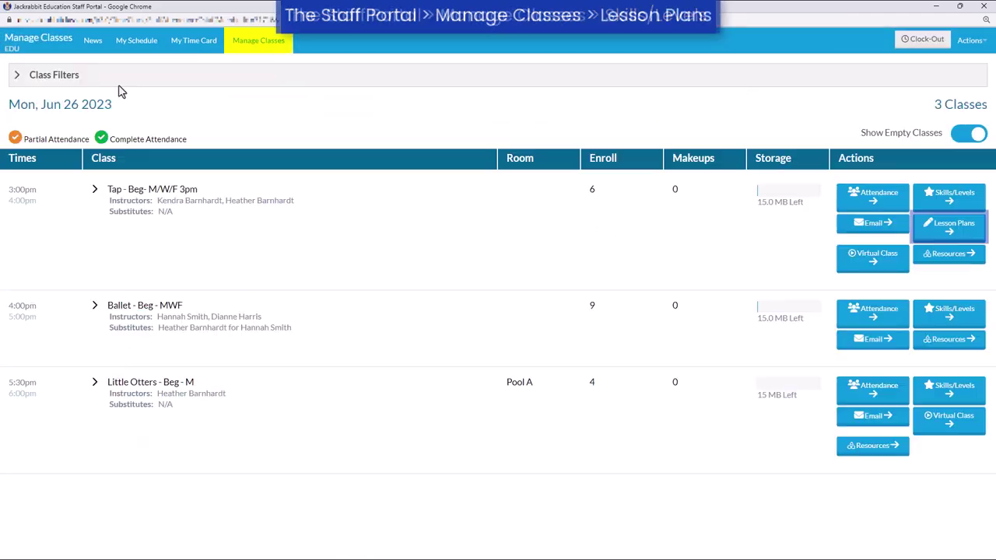
{"action": "left_click", "coordinate": [949, 225]}
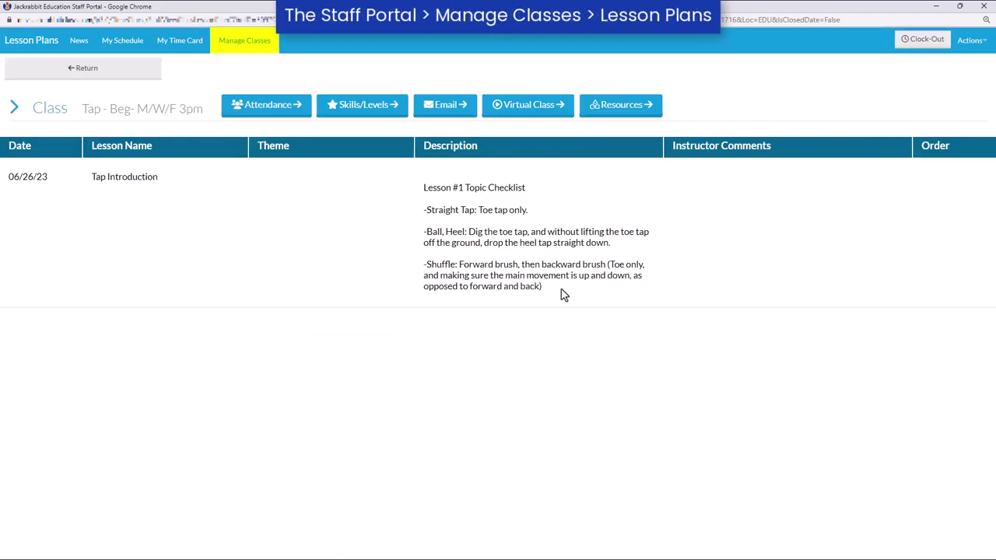
{"action": "left_click", "coordinate": [154, 74]}
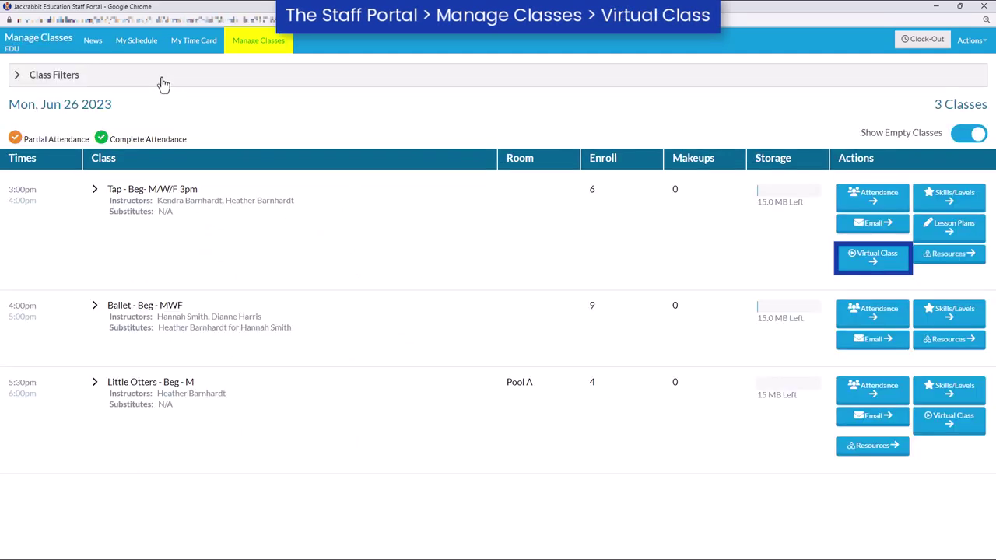
Step: Open the Tap class's resources and cancel an edit of the Practice file after toggling Publish to Parent Portal off and on
{"action": "left_click", "coordinate": [884, 266]}
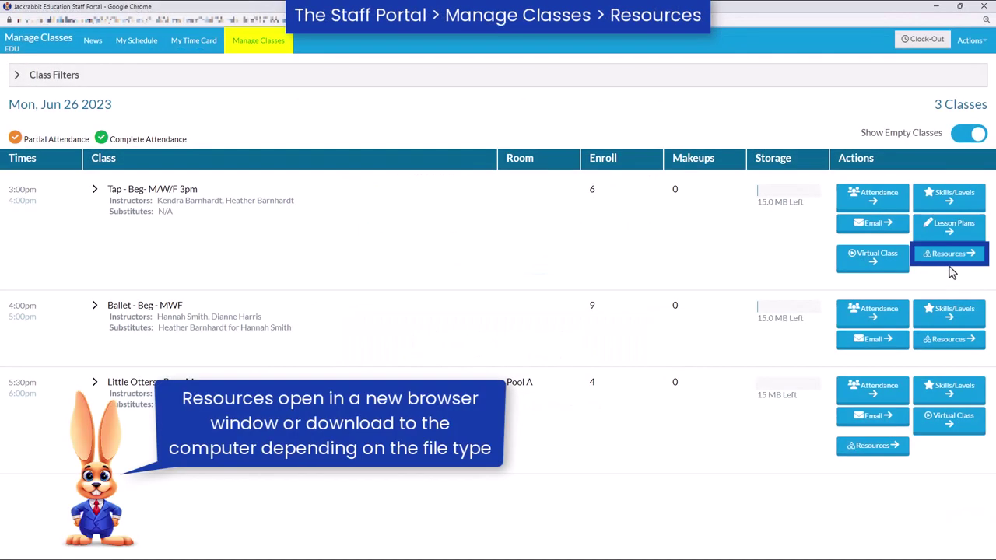
{"action": "left_click", "coordinate": [950, 267]}
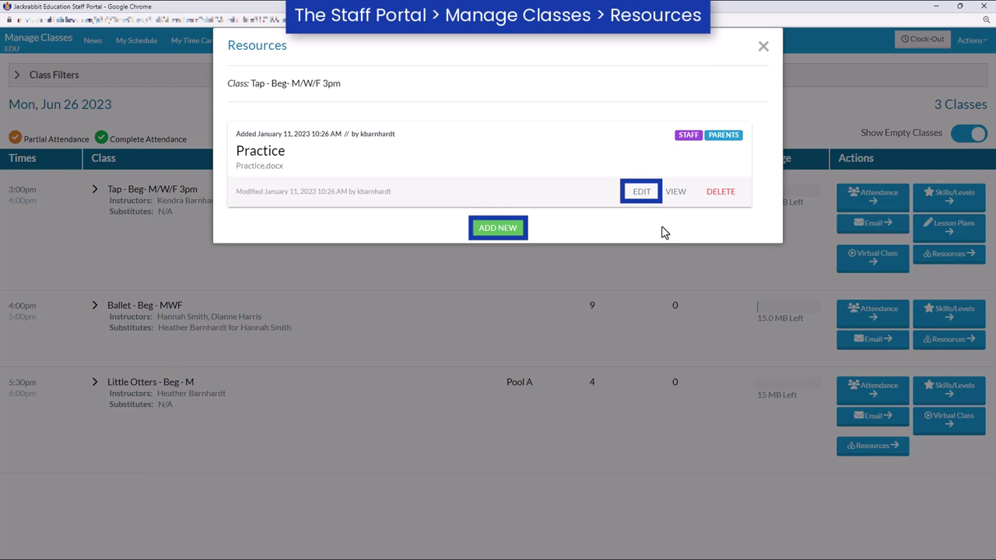
{"action": "left_click", "coordinate": [642, 194]}
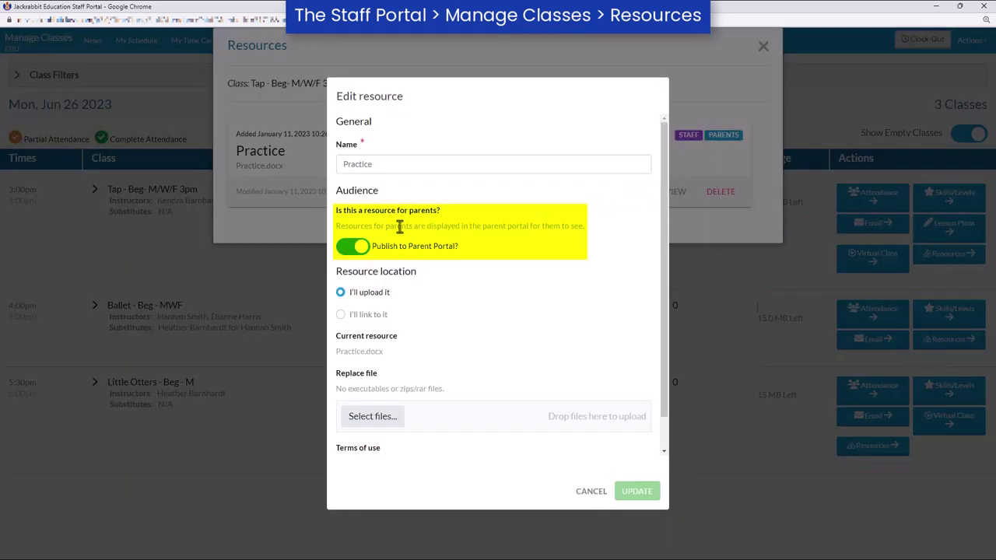
{"action": "left_click", "coordinate": [362, 247]}
{"action": "left_click", "coordinate": [363, 248]}
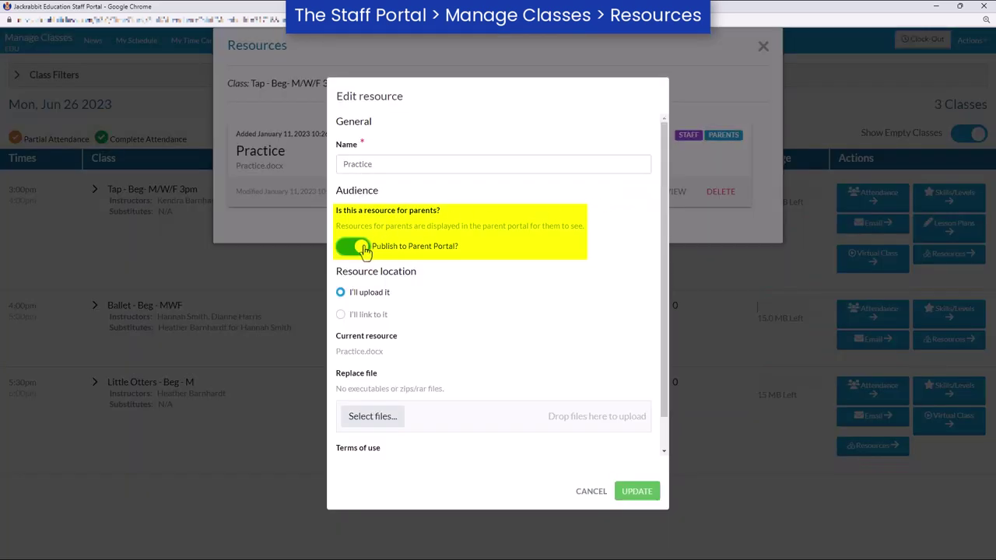
{"action": "left_click", "coordinate": [585, 493]}
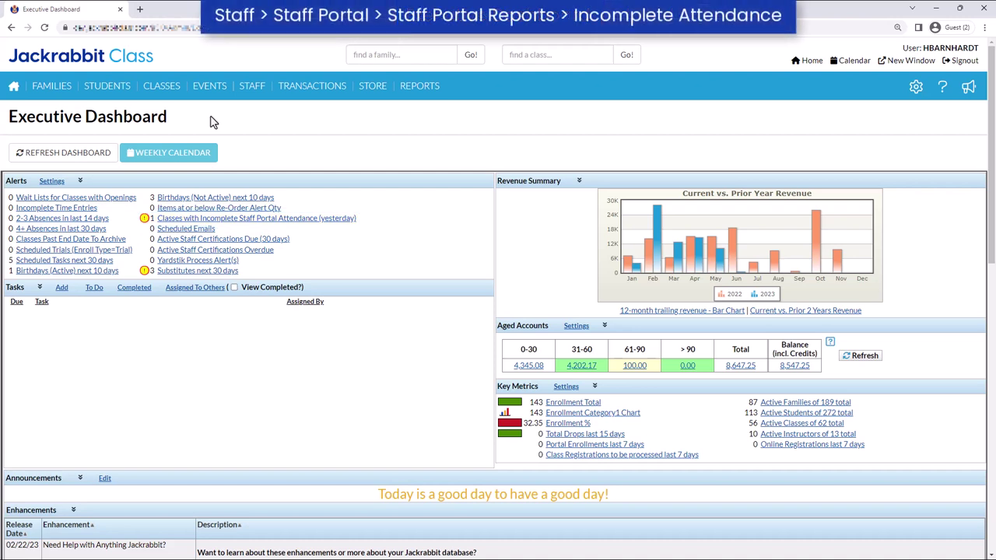
Step: Go to STAFF > Staff Portal > Staff Portal Reports and choose Incomplete Attendance (in Staff Portal)
{"action": "left_click", "coordinate": [252, 86]}
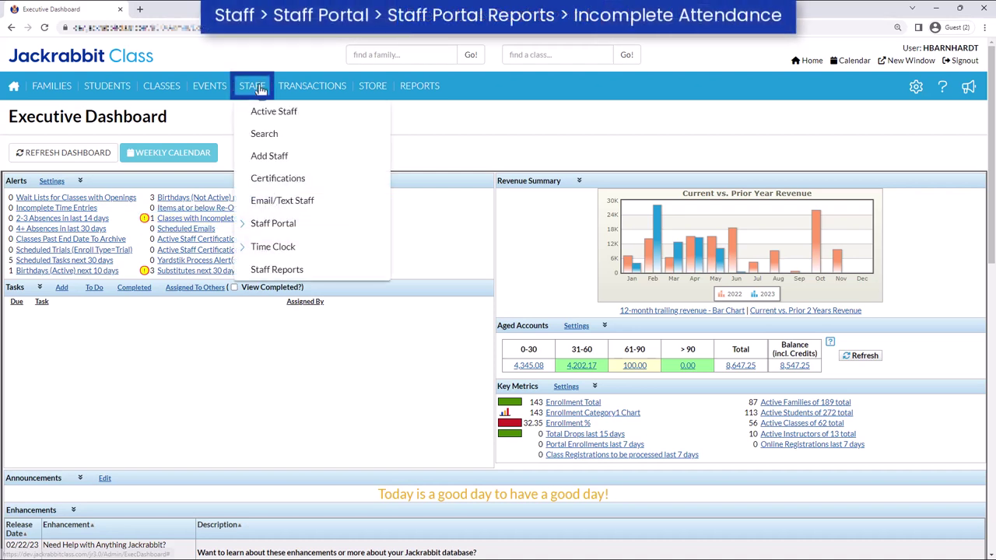
{"action": "left_click", "coordinate": [339, 227]}
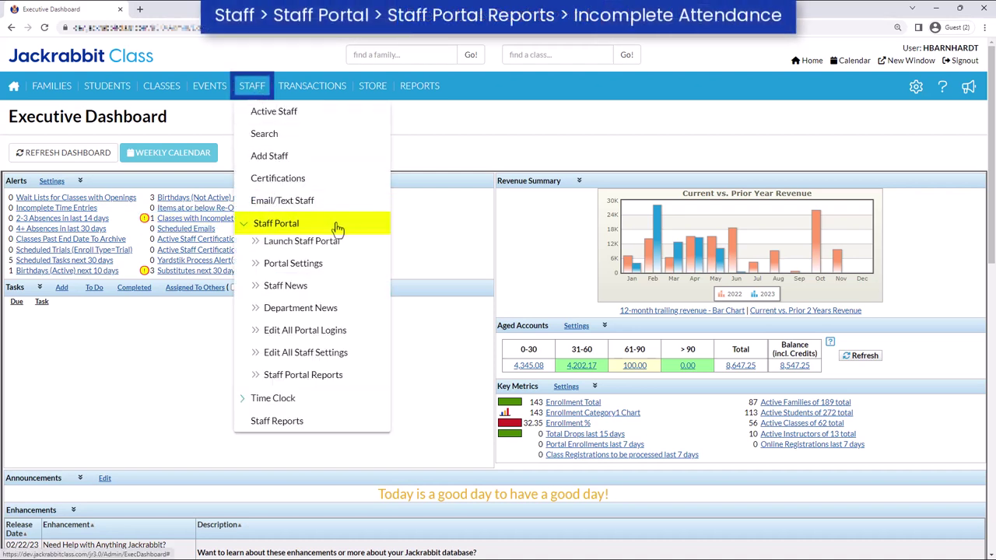
{"action": "left_click", "coordinate": [351, 377]}
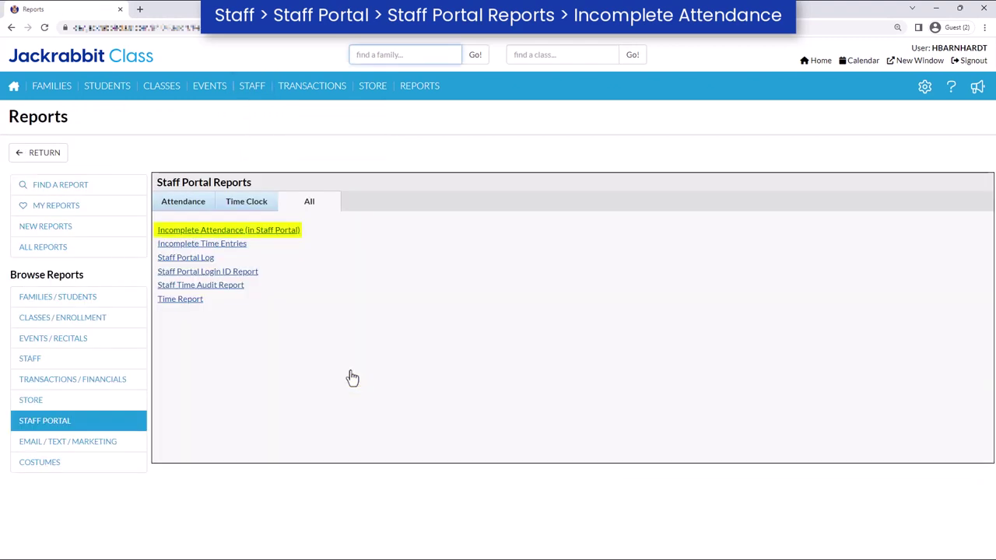
{"action": "left_click", "coordinate": [288, 233]}
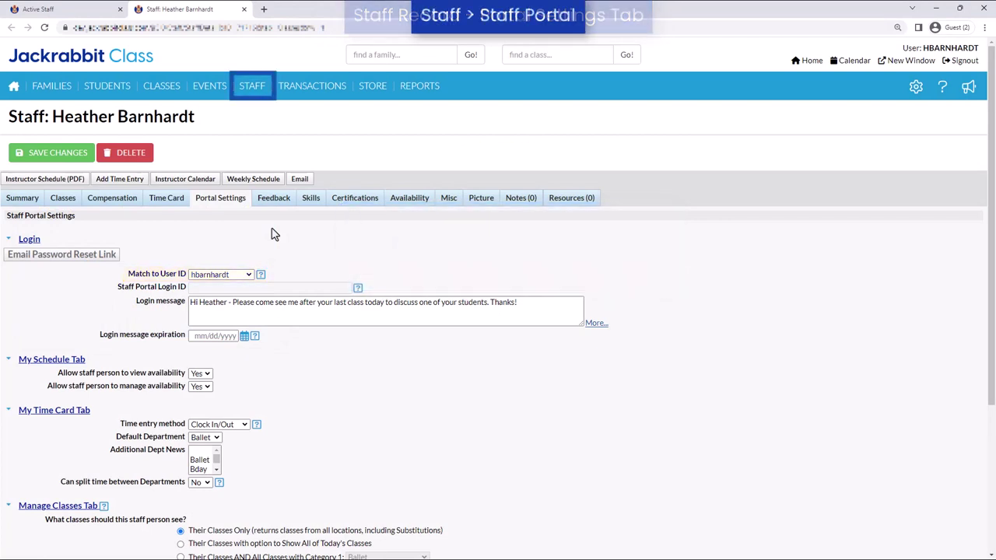
{"action": "mouse_move", "coordinate": [260, 93]}
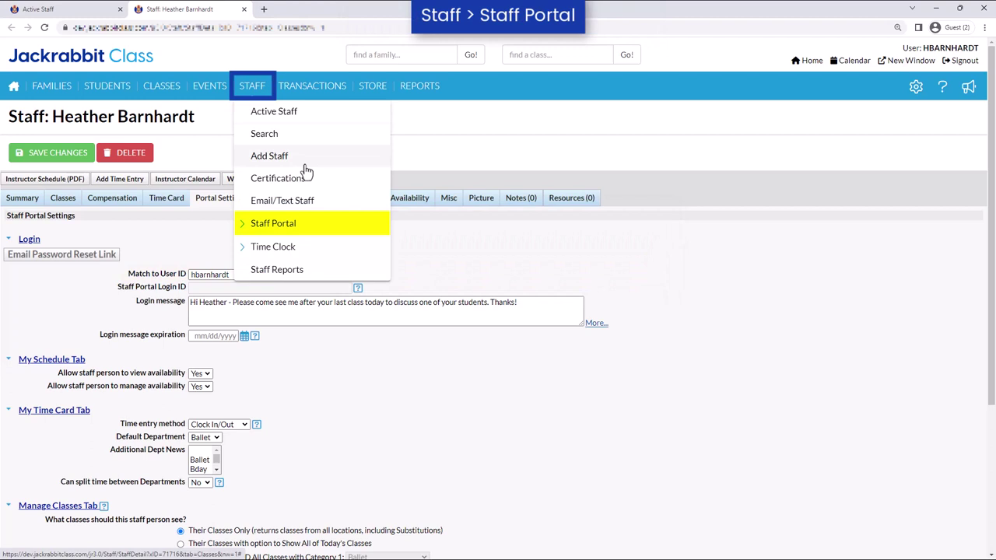
{"action": "left_click", "coordinate": [347, 223]}
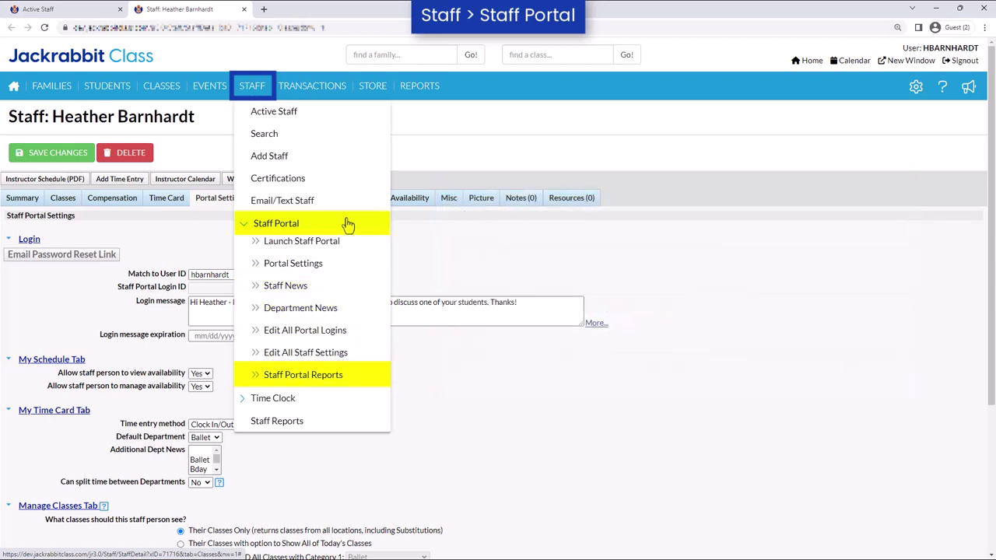
{"action": "left_click", "coordinate": [365, 266]}
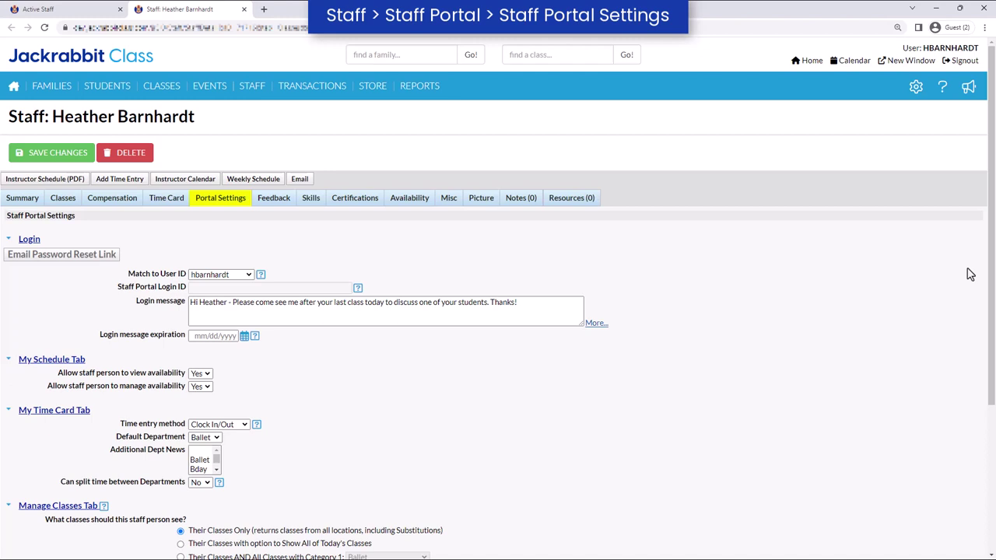
{"action": "scroll", "coordinate": [970, 274], "scroll_direction": "down", "scroll_amount": 3}
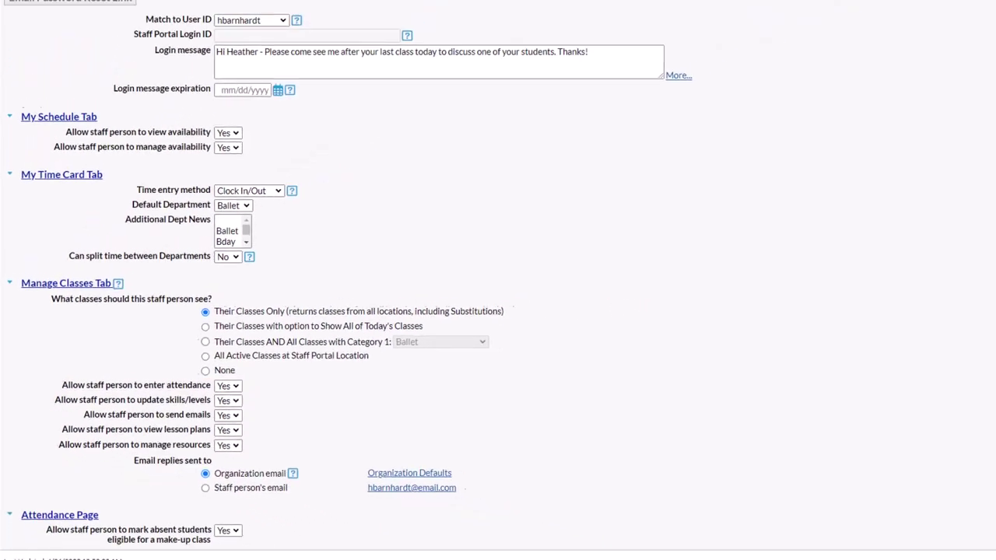
{"action": "scroll", "coordinate": [970, 273], "scroll_direction": "up", "scroll_amount": 3}
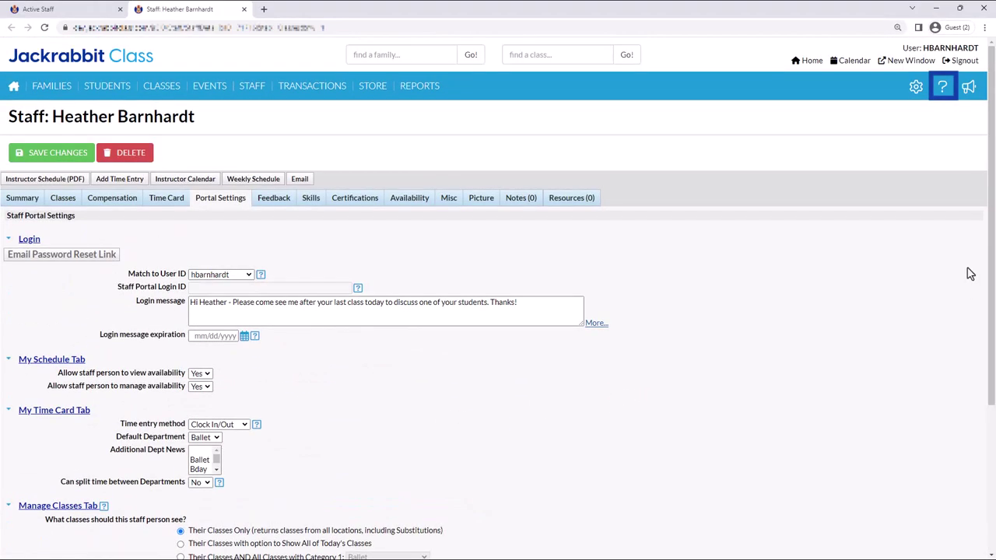